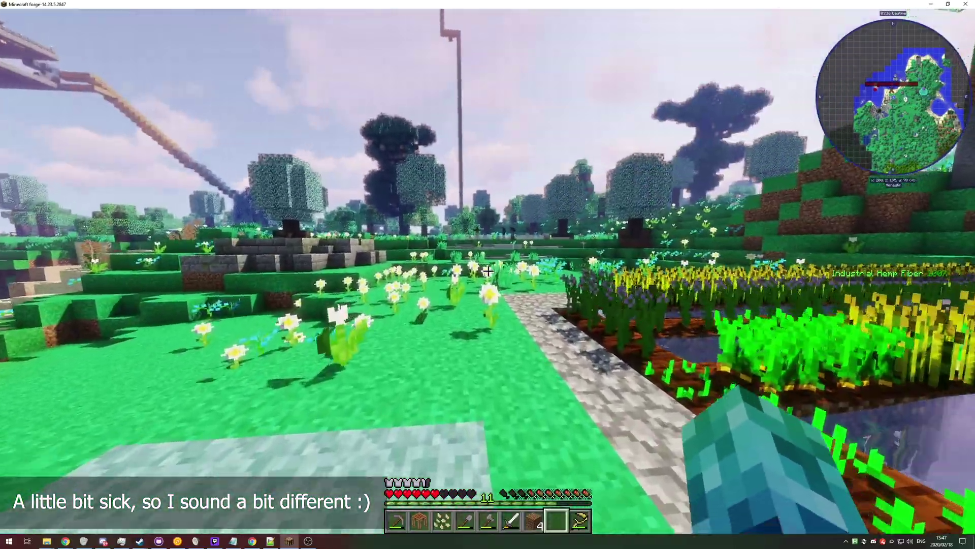
Step: Walk across the flax crop field onto the beach, looking toward the sea, tower and forest
key("w")
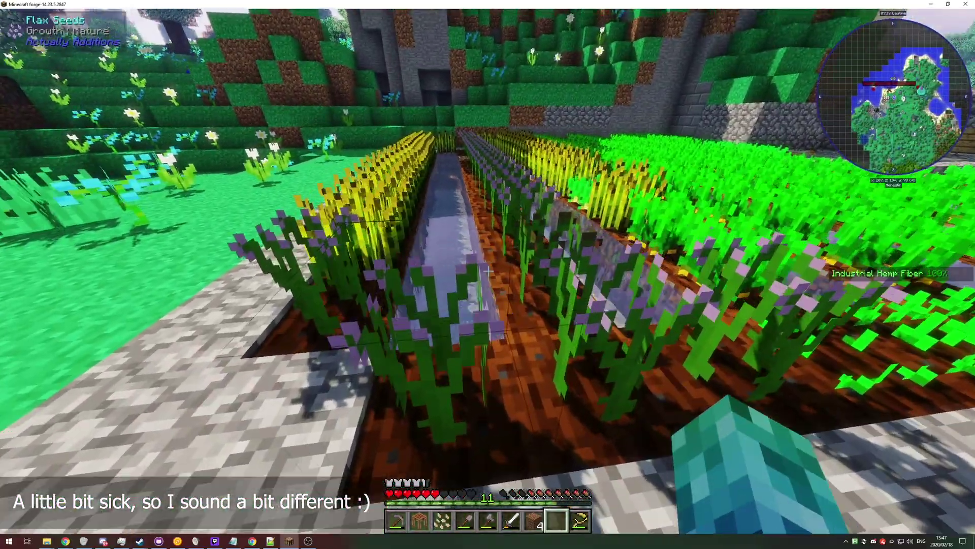
key("w")
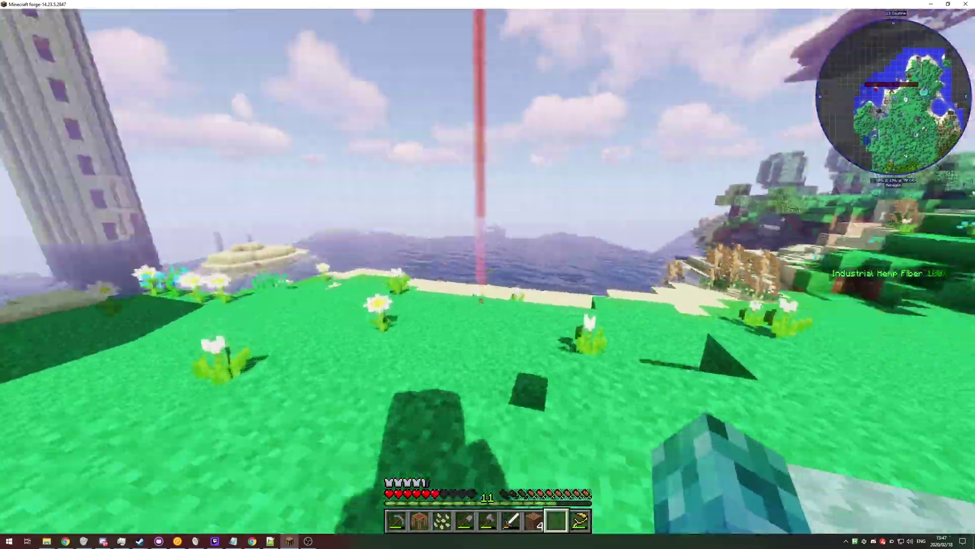
key("w")
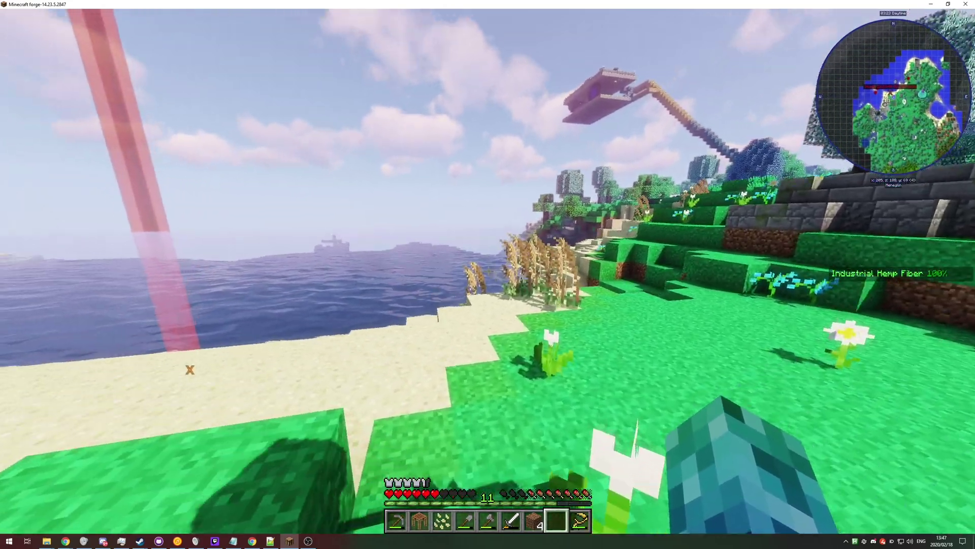
key("w")
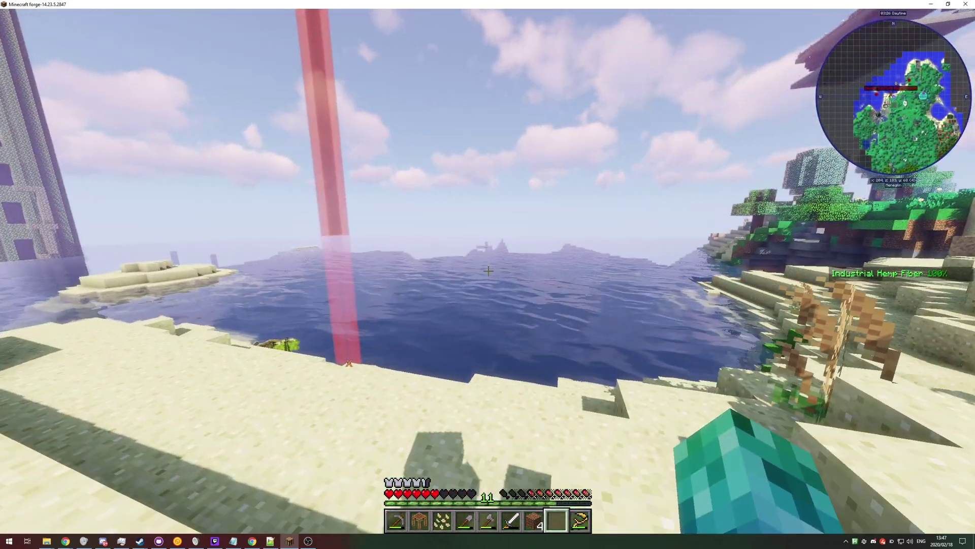
key("w")
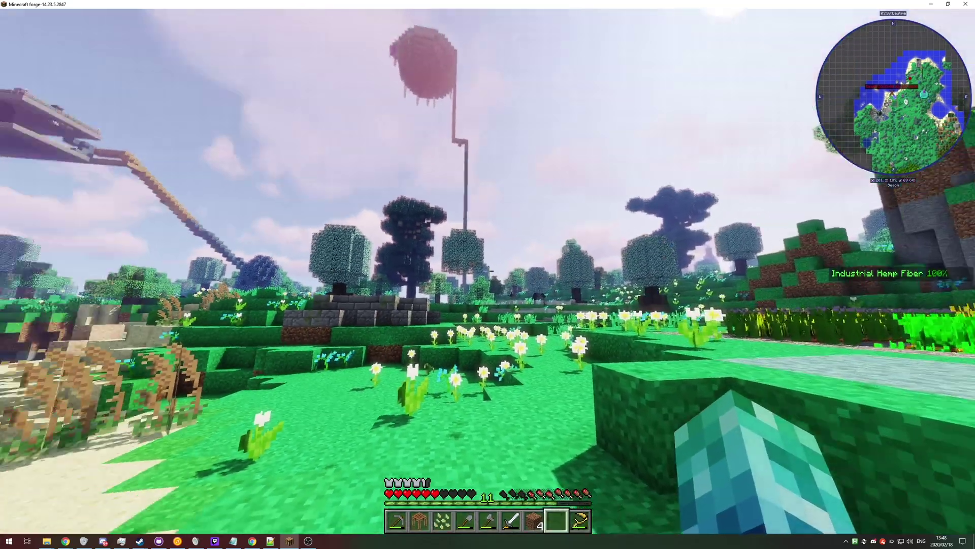
key("w")
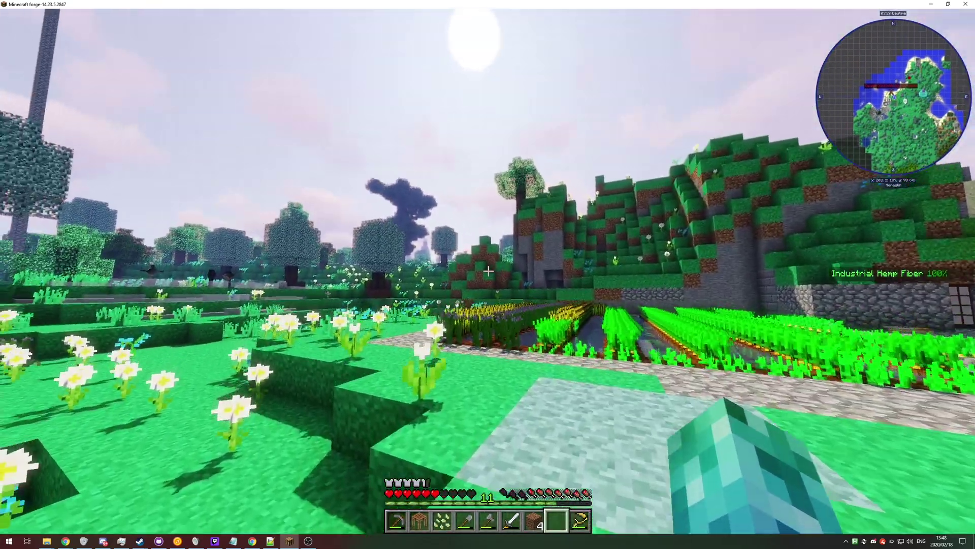
key("w")
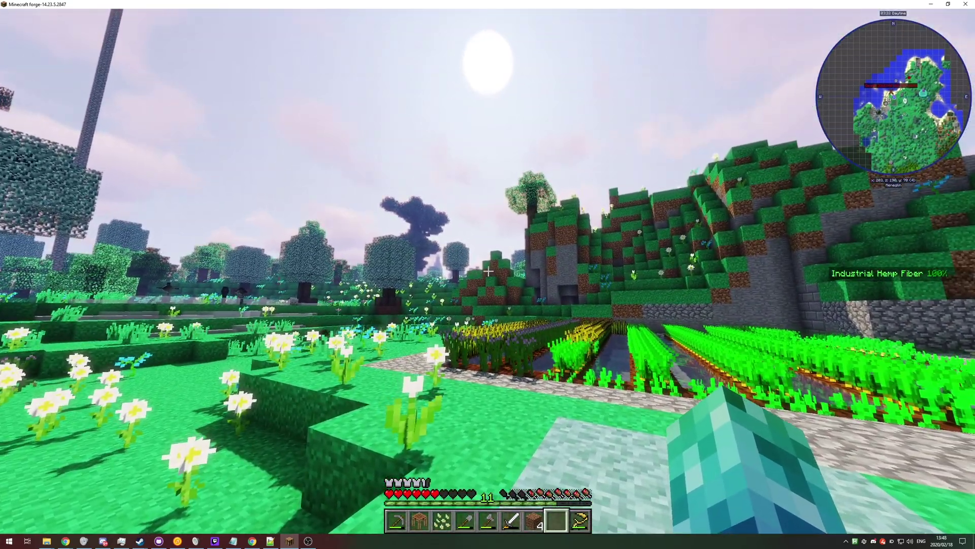
Step: From the game menu, pick Wisdom-Shaders-V3.2-Release-Build3230.zip in the Video Settings shader list
key("Escape")
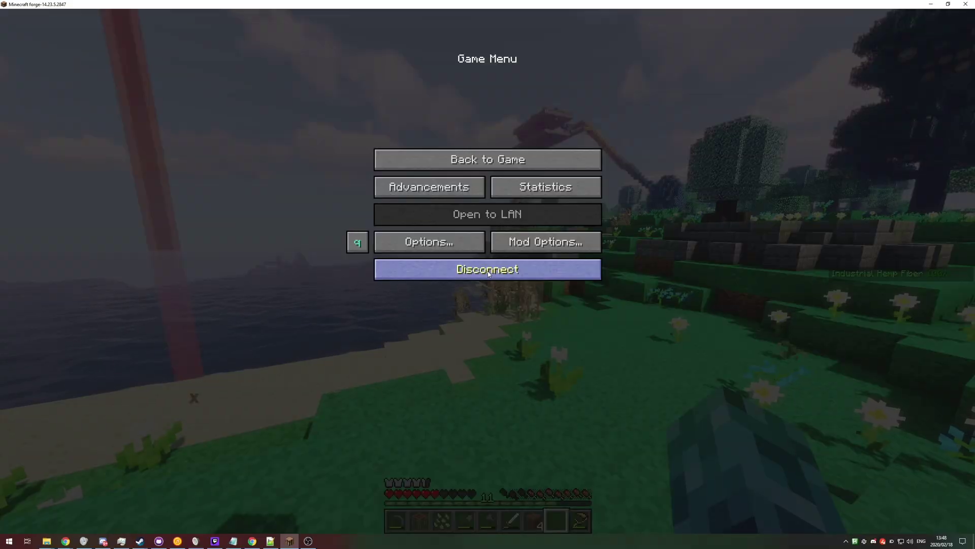
left_click(464, 240)
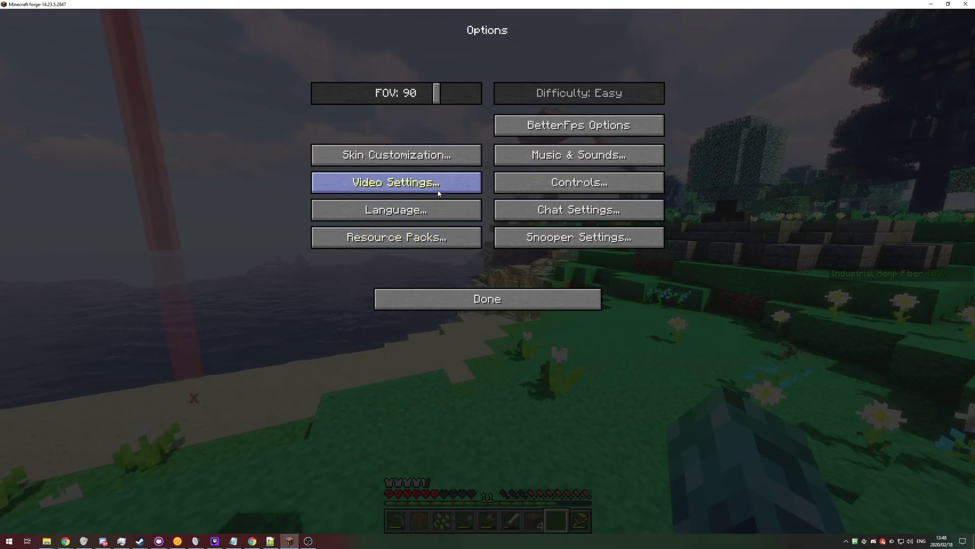
left_click(440, 189)
left_click(442, 237)
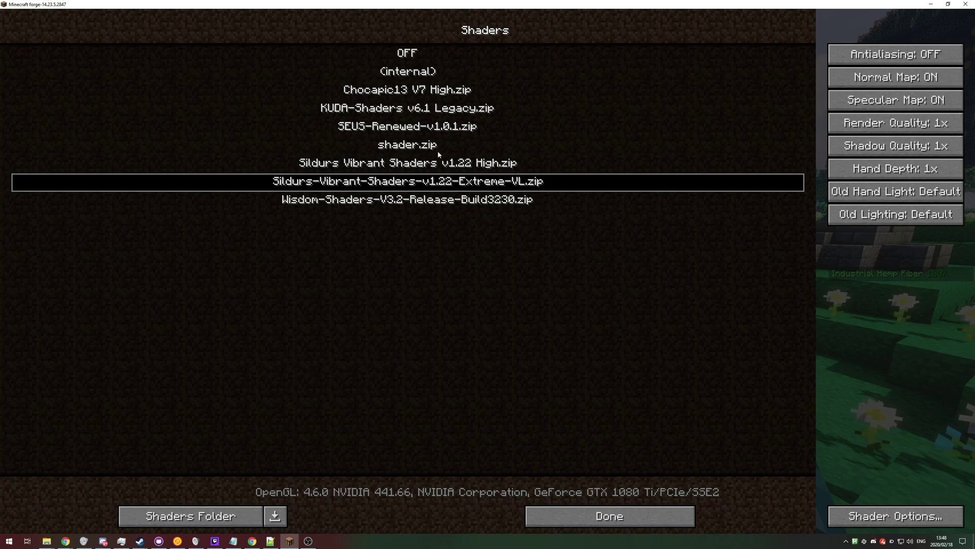
left_click(529, 200)
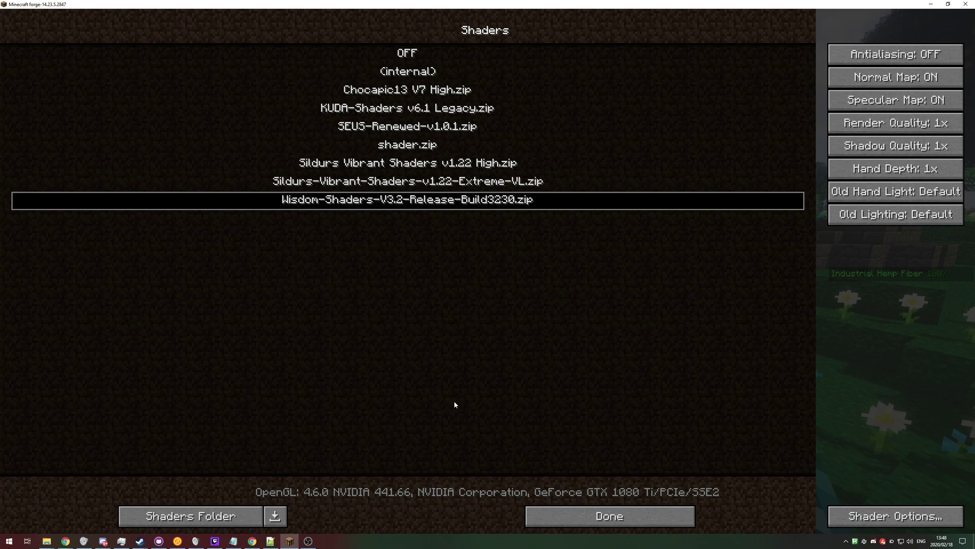
right_click(465, 531)
left_click(508, 501)
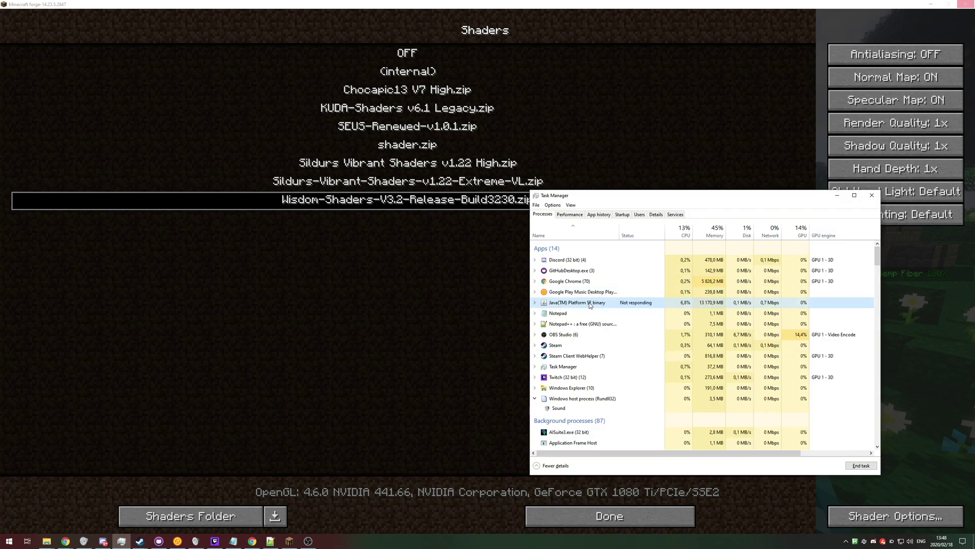
double_click(626, 303)
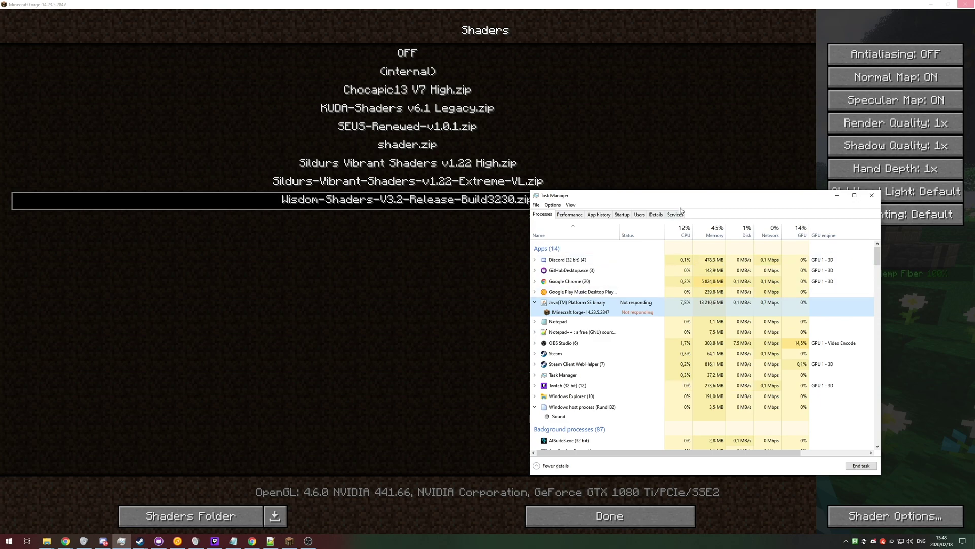
left_click_drag(678, 200, 779, 189)
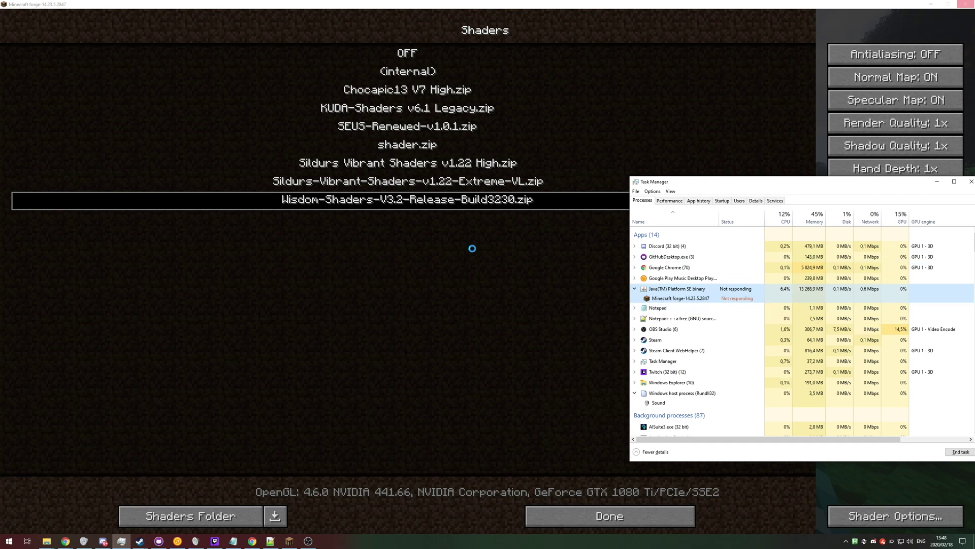
left_click(537, 268)
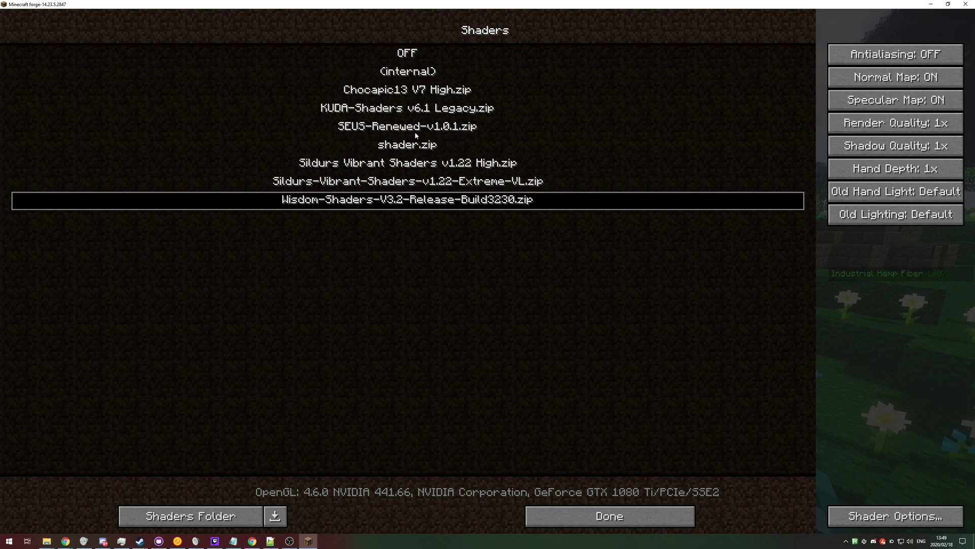
left_click(228, 505)
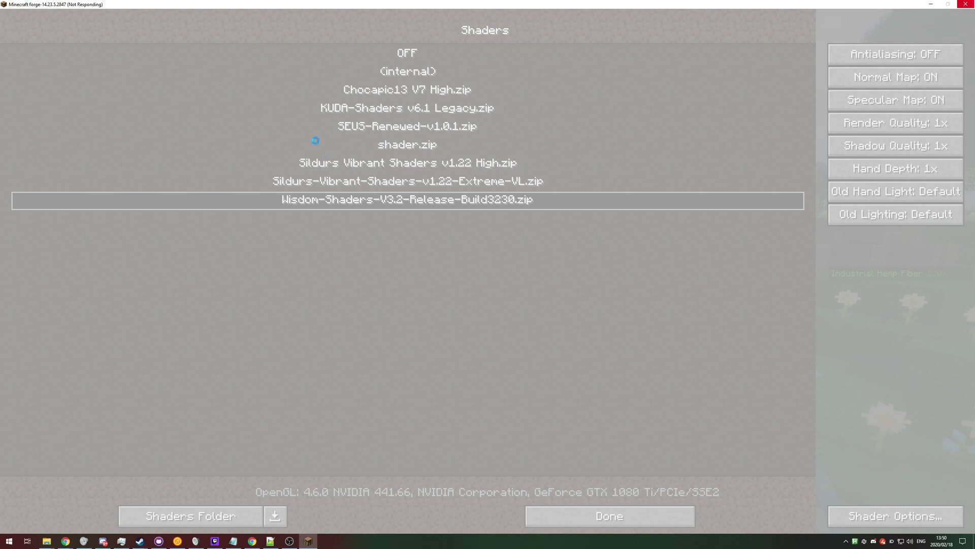
Step: Force-close the unresponsive Minecraft window and bring the Twitch app to the front
left_click(965, 4)
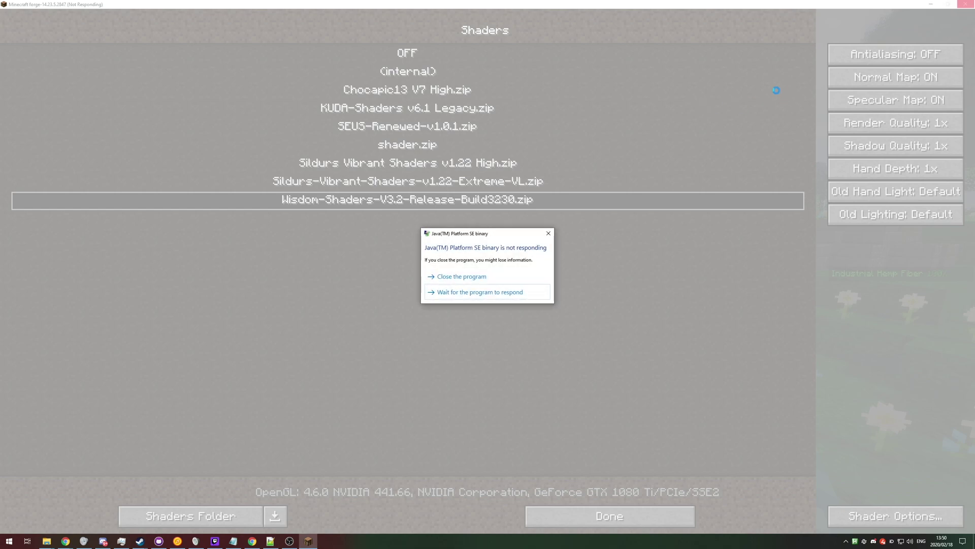
left_click(505, 274)
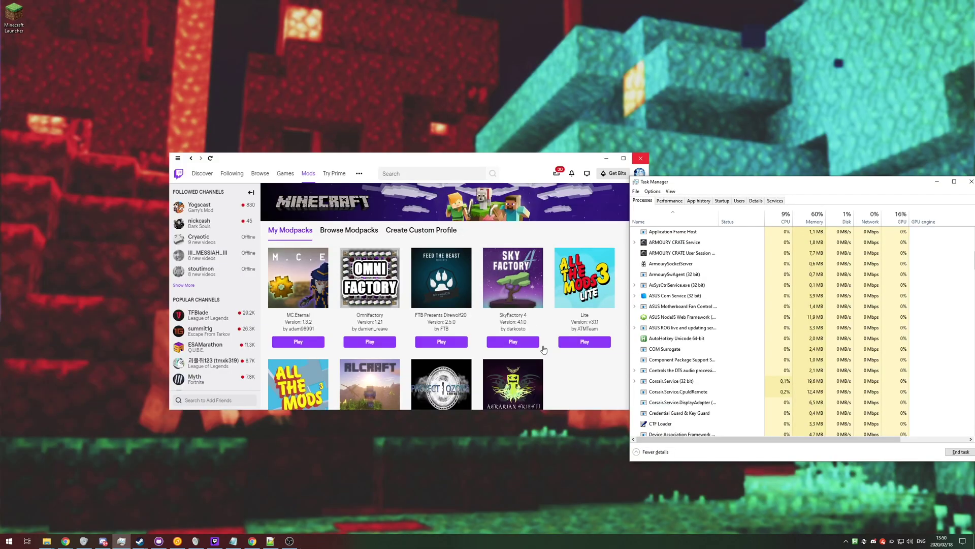
left_click_drag(532, 160, 600, 154)
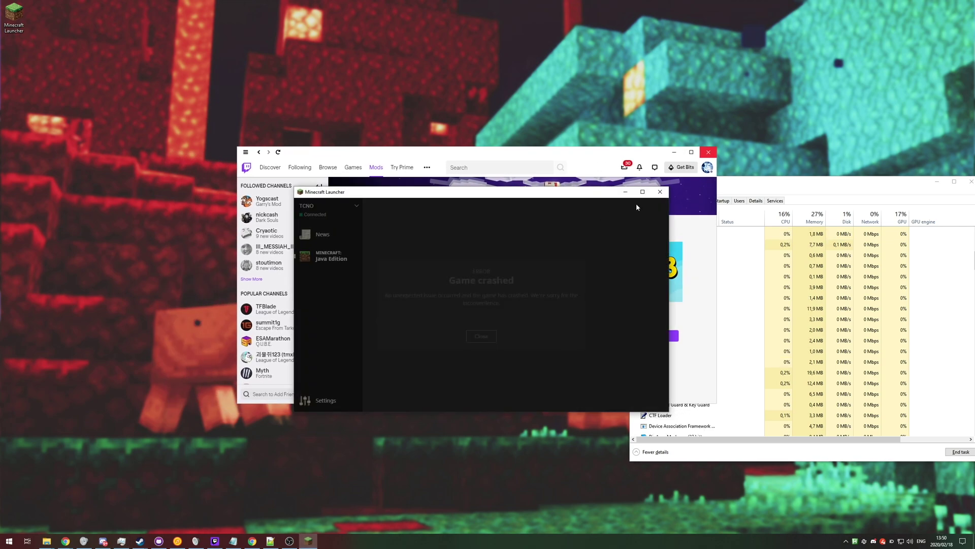
key("alt+Tab")
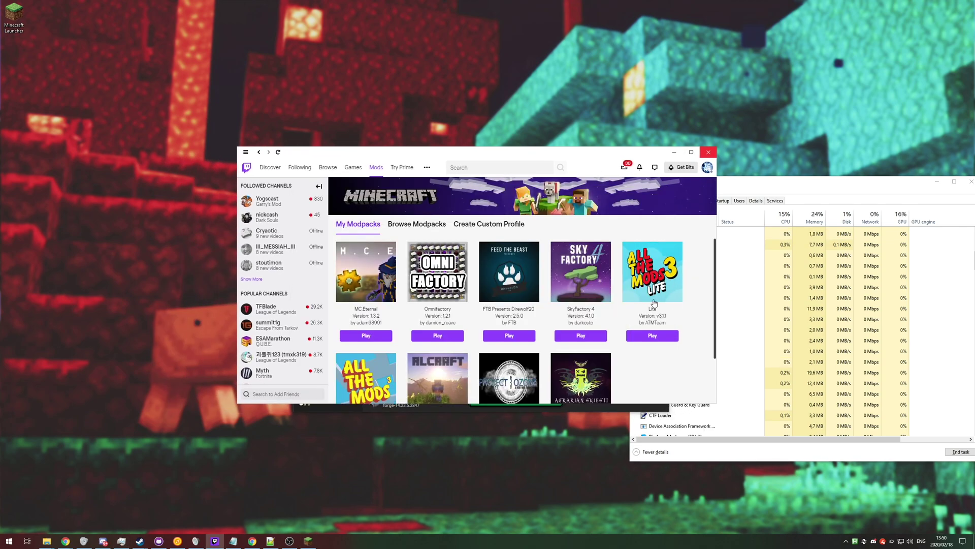
Step: Open the MC.Eternal instance folder from the MC Eternal modpack's gear menu
left_click(373, 273)
left_click(703, 245)
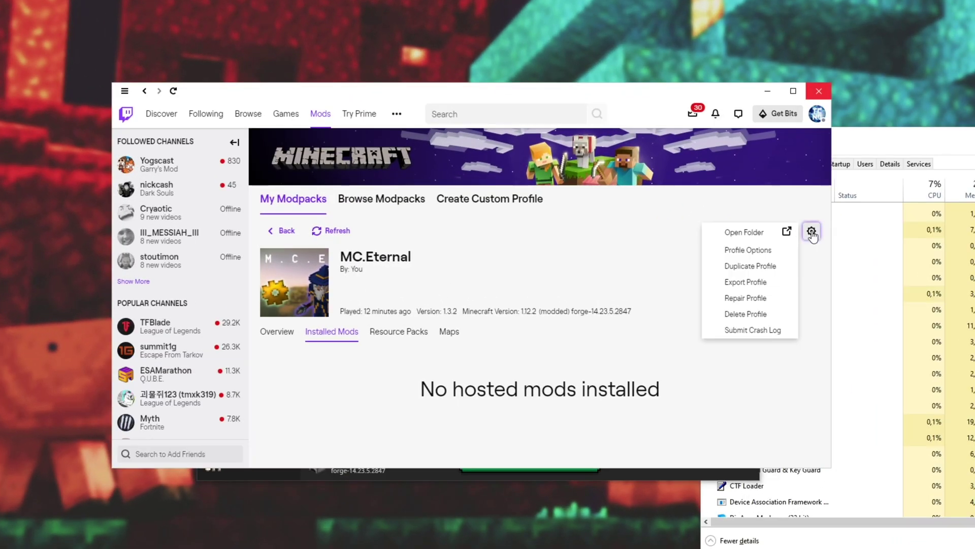
left_click(768, 235)
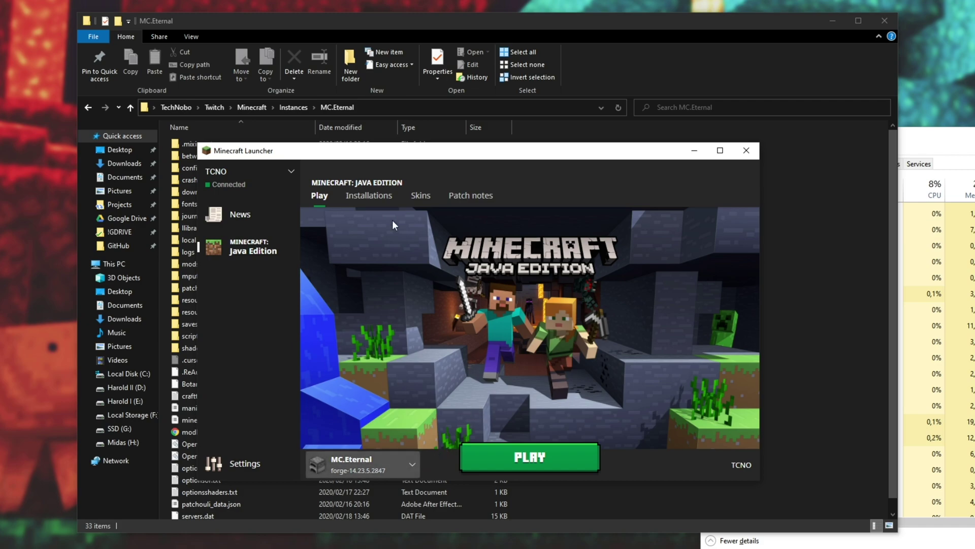
Step: Check the MC.Eternal installation's Game Directory in the launcher, then close the launcher
left_click(360, 195)
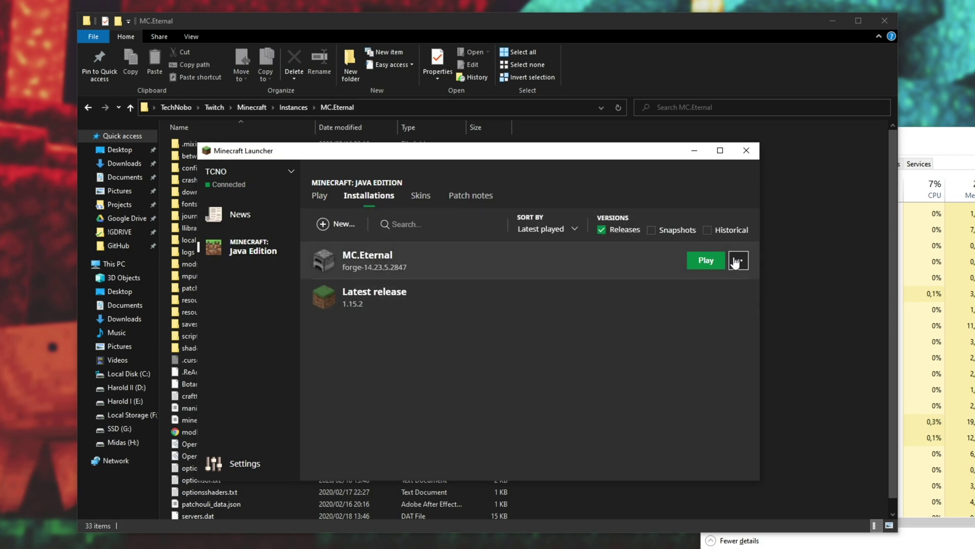
left_click(739, 260)
left_click(779, 285)
left_click_drag(463, 359, 540, 363)
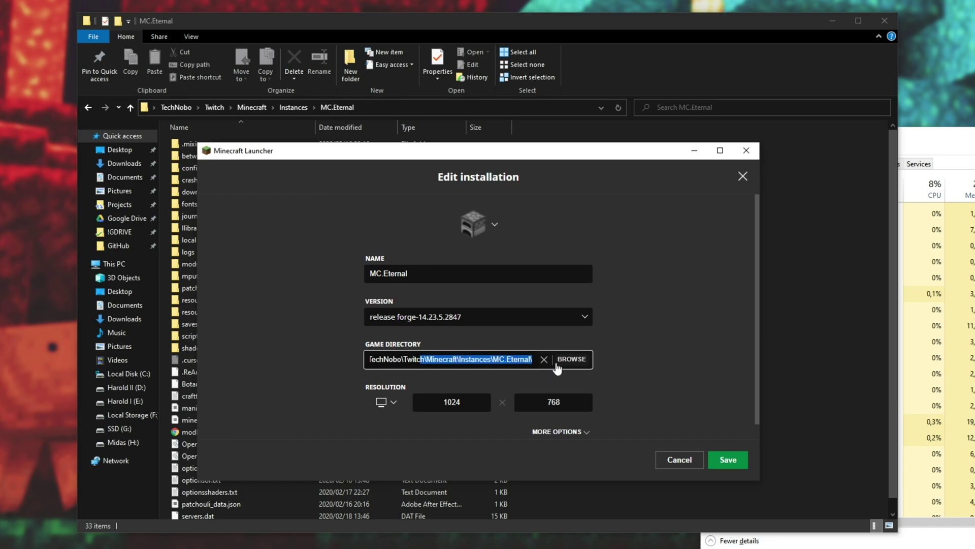
left_click(746, 150)
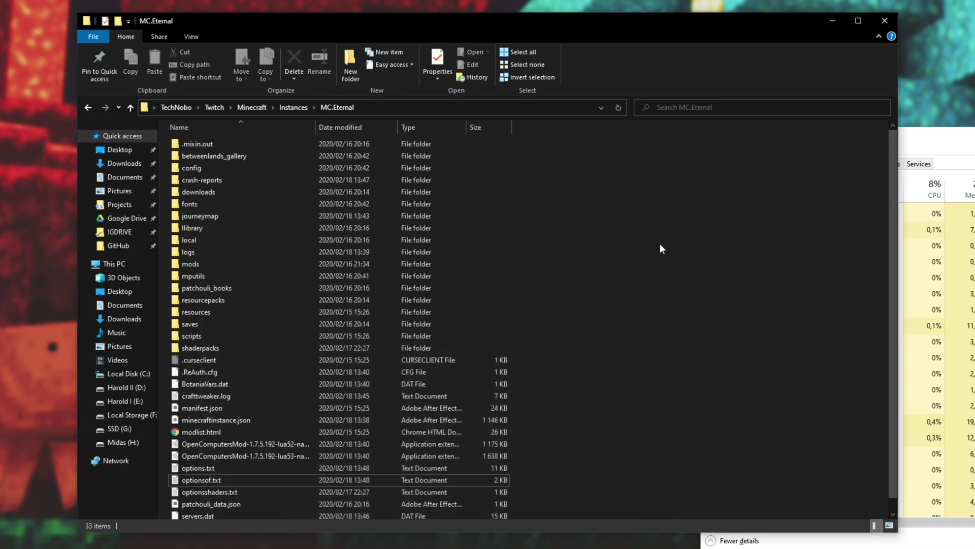
Step: Find optionsof.txt in the MC.Eternal folder and open it in Notepad
scroll(524, 340, "down", 1)
scroll(469, 352, "up", 1)
scroll(451, 293, "down", 1)
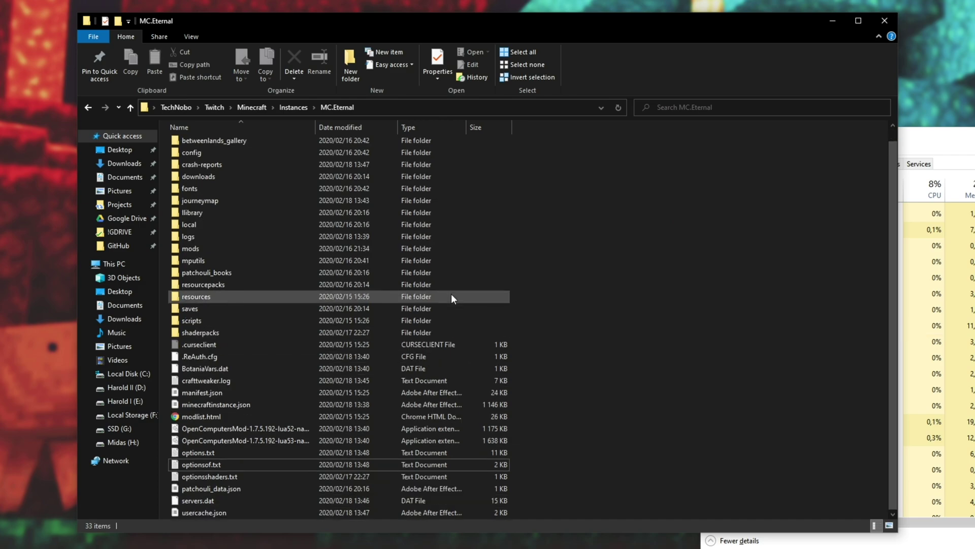
left_click(272, 453)
left_click(236, 464)
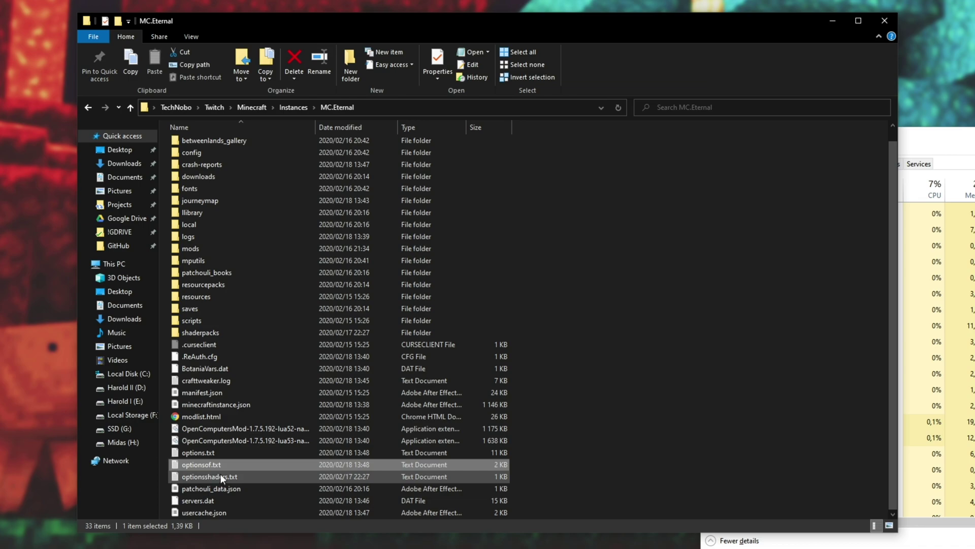
double_click(221, 468)
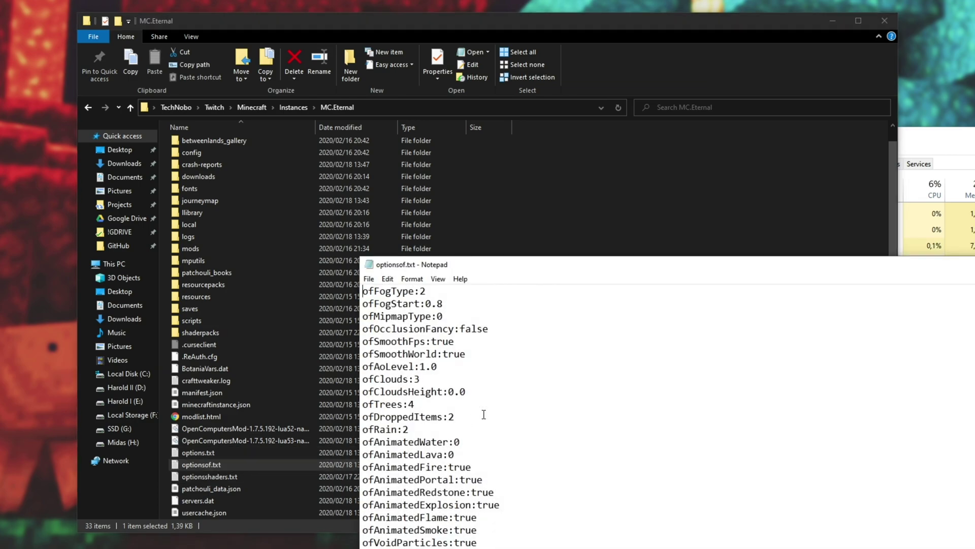
Step: Read through the OptiFine settings in optionsof.txt, then close Notepad
scroll(482, 419, "down", 15)
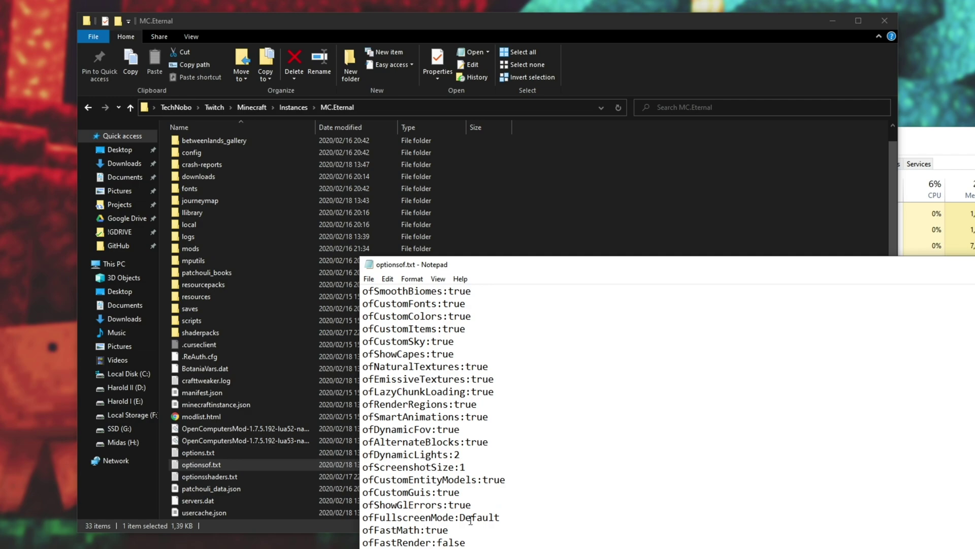
left_click_drag(362, 543, 433, 542)
scroll(454, 469, "up", 3)
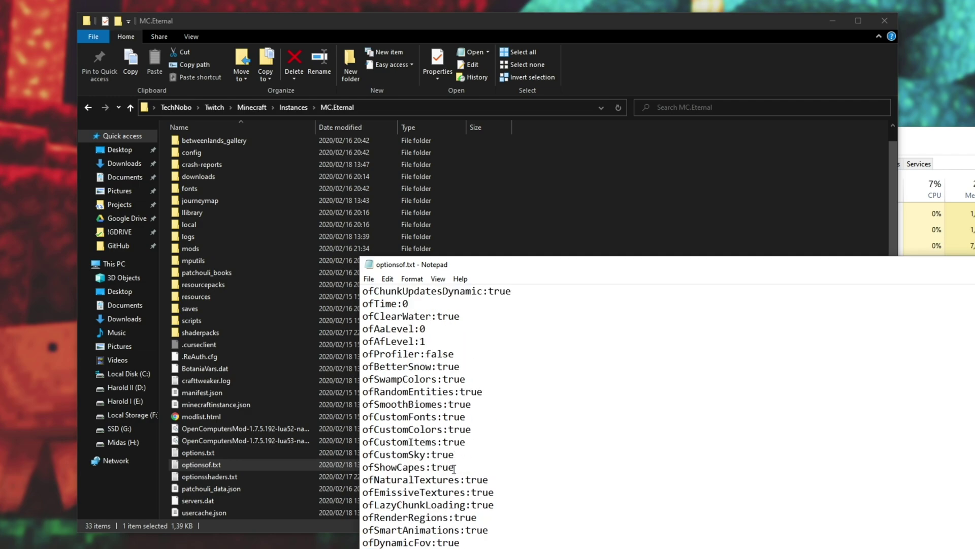
scroll(453, 469, "up", 12)
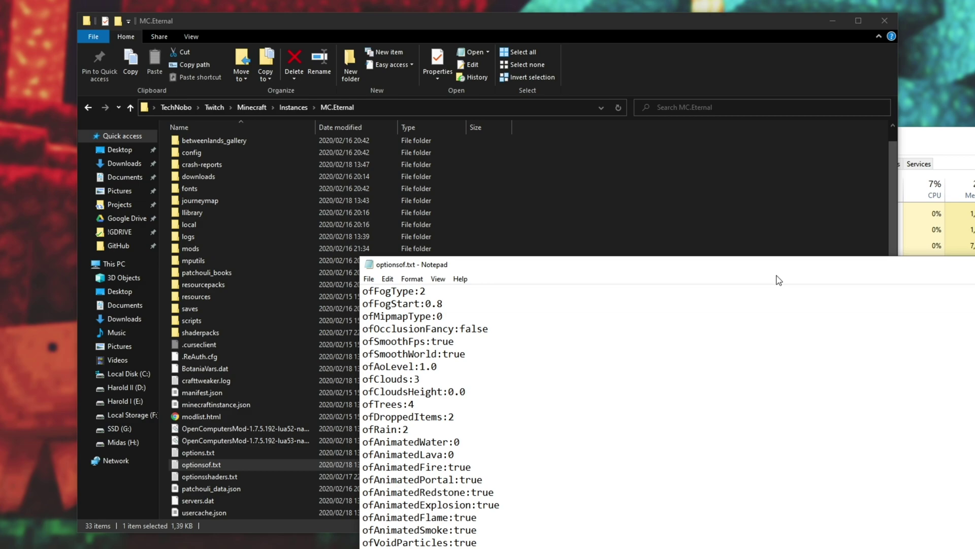
left_click_drag(760, 259, 709, 169)
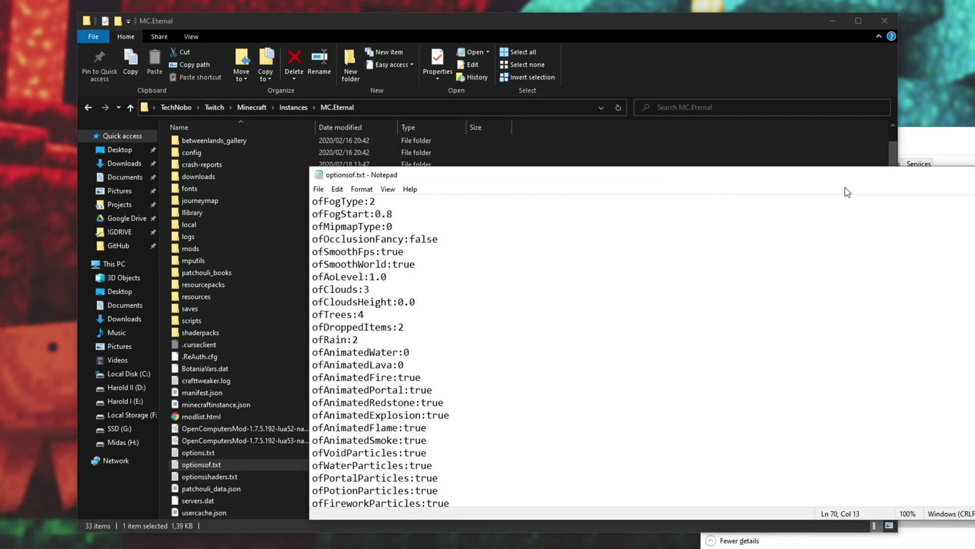
key("alt+F4")
Step: Open optionsshaders.txt in Notepad and bring its window fully into view
left_click(284, 476)
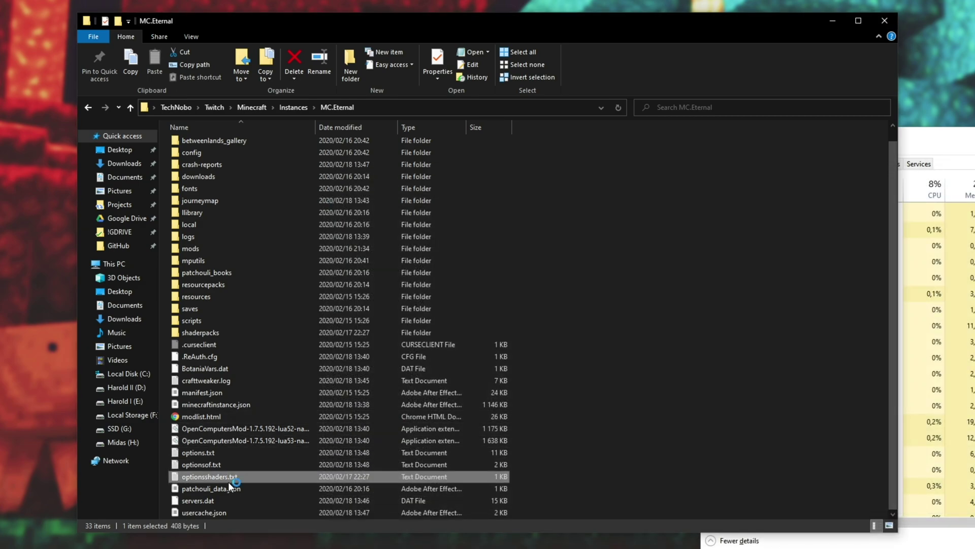
double_click(285, 477)
left_click_drag(438, 181, 240, 110)
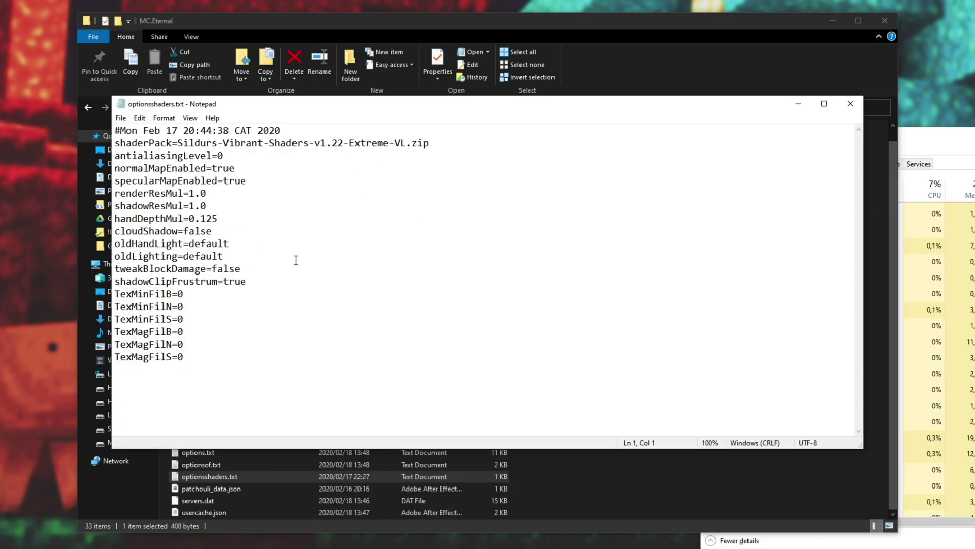
left_click_drag(285, 395, 407, 146)
left_click(212, 232)
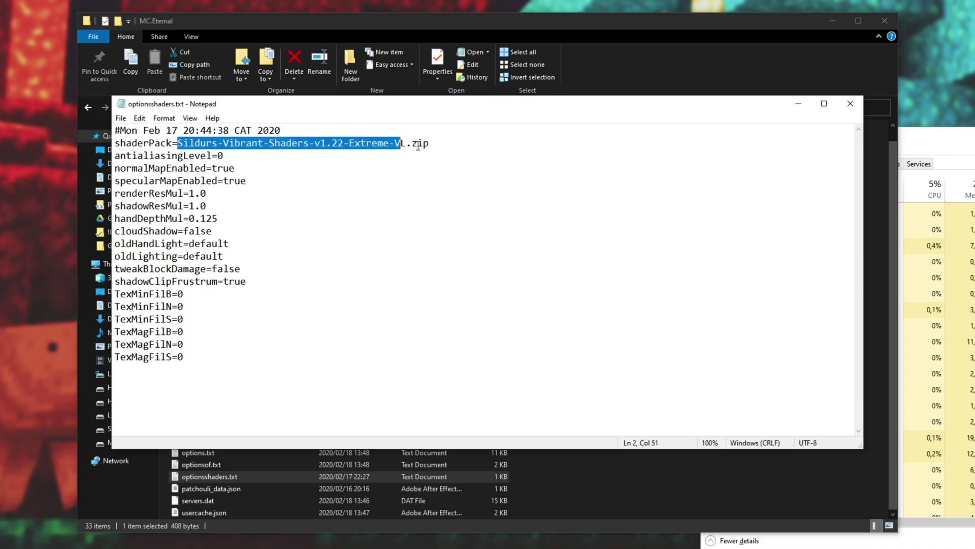
Step: Delete the Sildurs-Vibrant-Shaders-v1.22-Extreme-VL.zip shaderPack value, then undo to restore it
left_click(416, 145)
left_click_drag(403, 107, 655, 120)
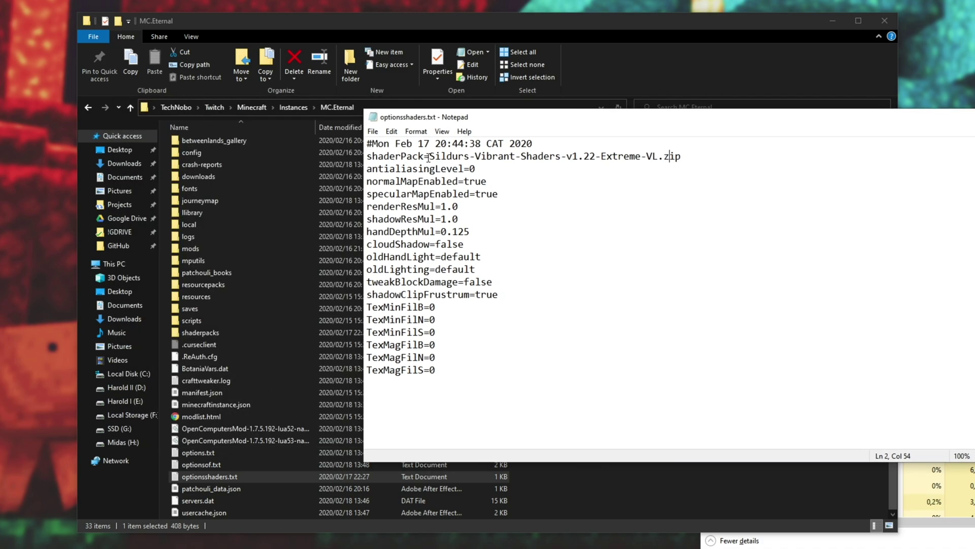
left_click_drag(429, 156, 719, 161)
key("BackSpace")
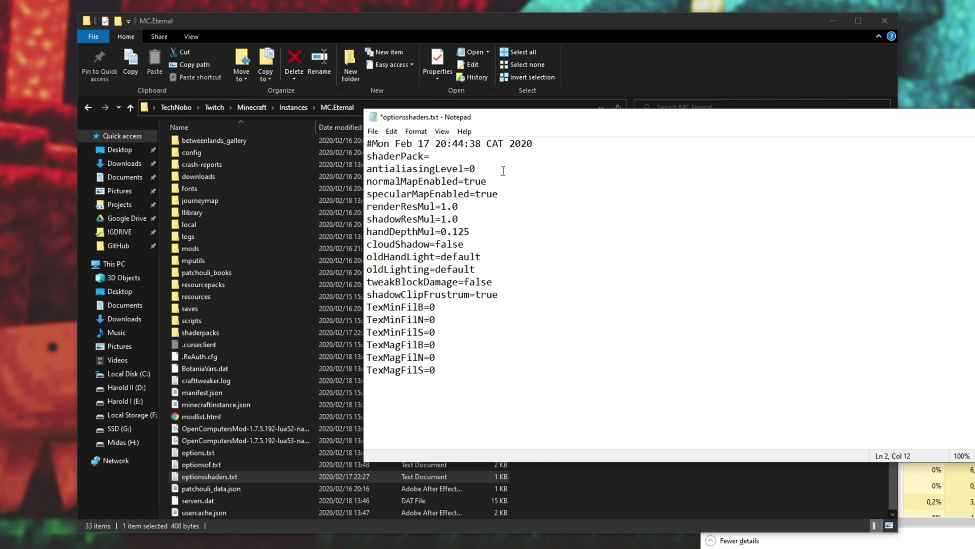
key("ctrl+z")
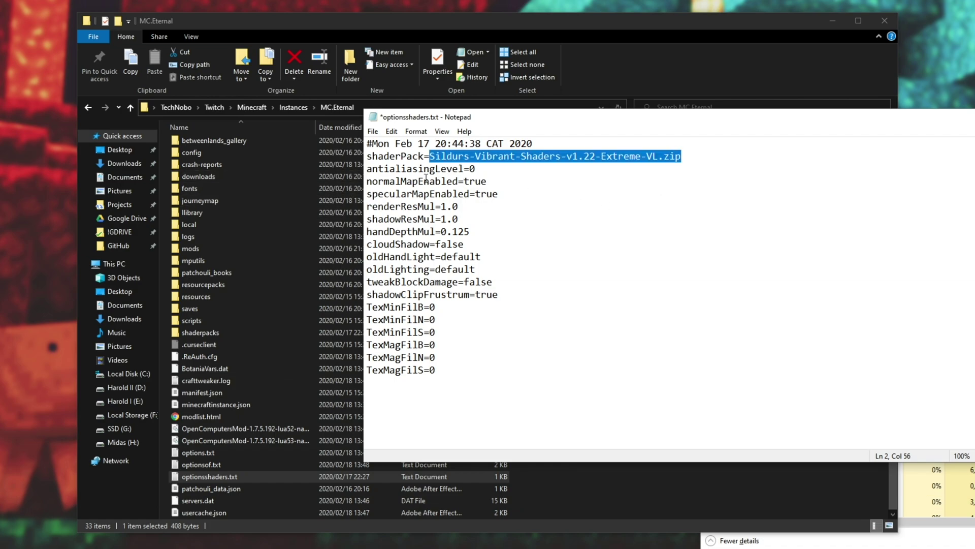
Step: Open the shaderpacks folder, widen the Name column, and inspect the Sildurs Extreme-VL zip
double_click(213, 332)
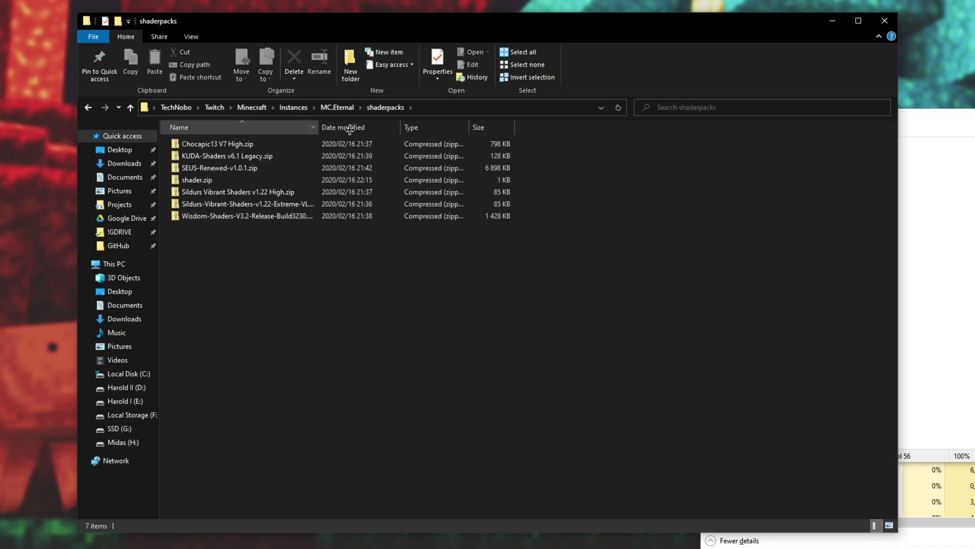
left_click_drag(315, 127, 406, 127)
left_click(309, 205)
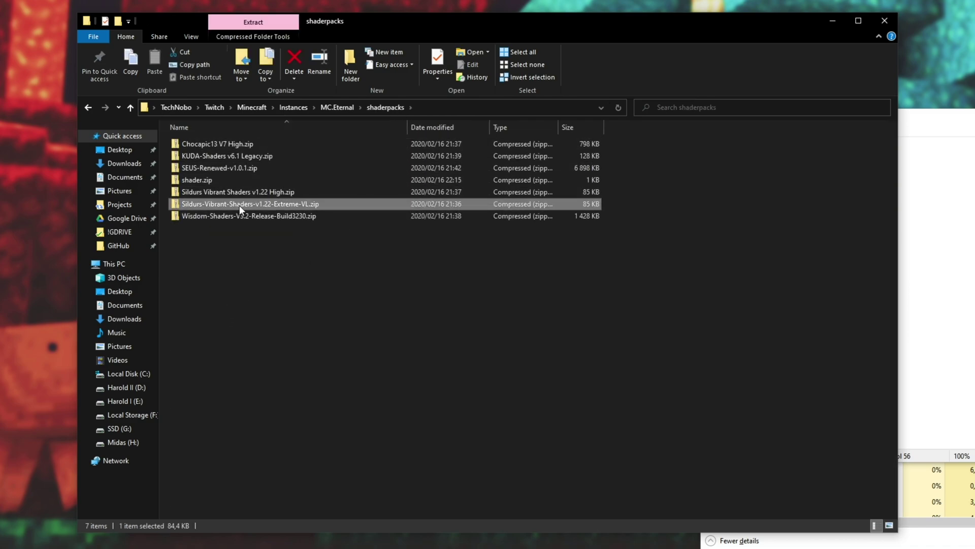
left_click(292, 203)
key("ctrl+c")
left_click(349, 223)
key("alt+Tab")
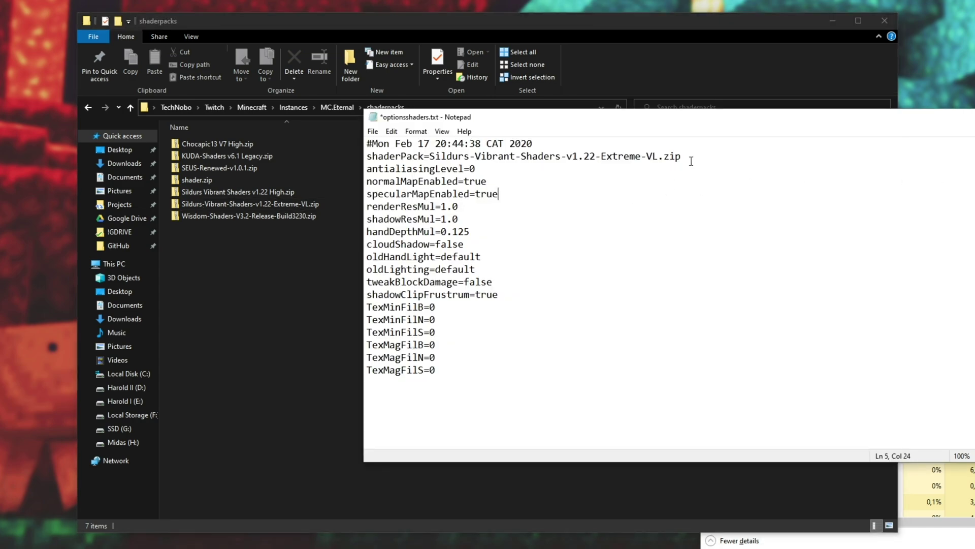
Step: Wrap the shaderPack file name in quotes, then remove the quotes again
left_click_drag(690, 161, 430, 157)
key("ctrl+v")
type("\"")
left_click(433, 155)
type("\"")
right_click(739, 293)
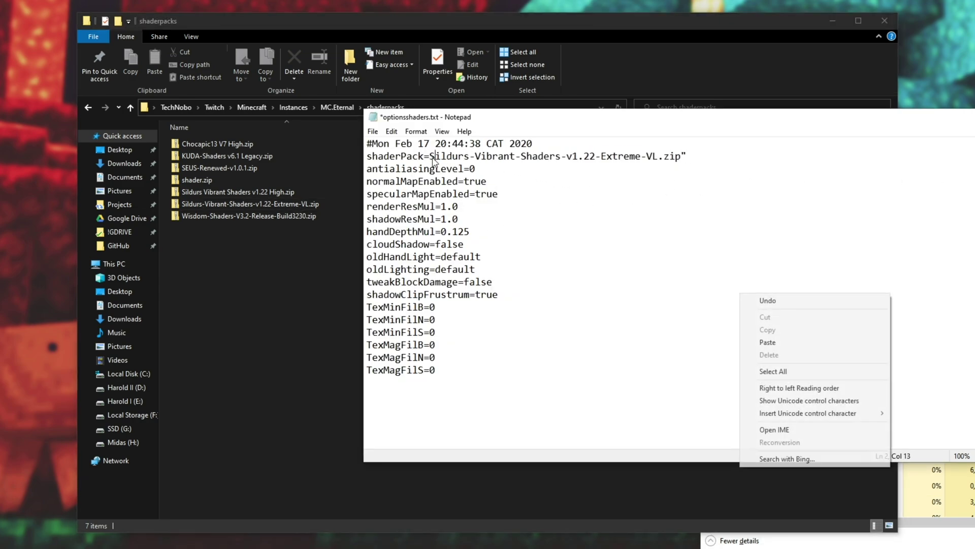
key("Escape")
key("BackSpace")
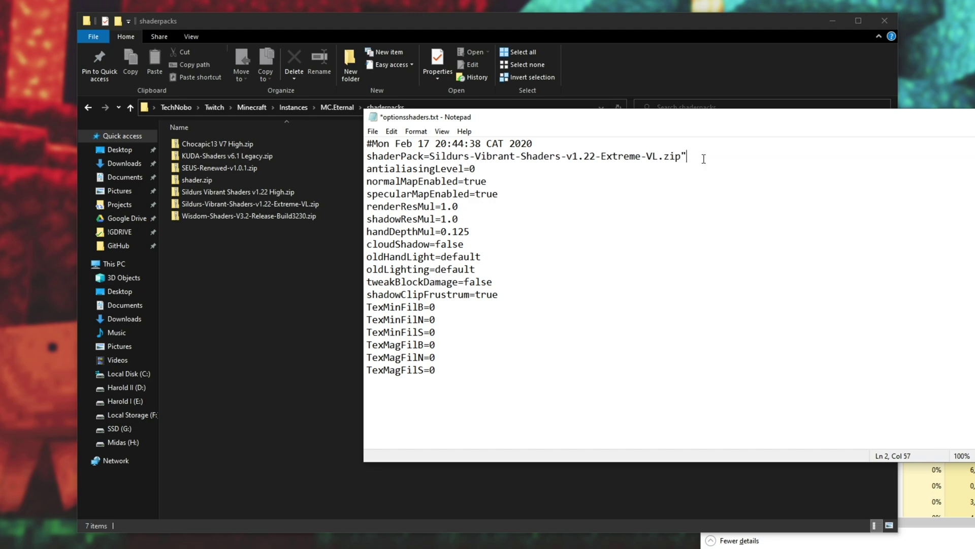
key("BackSpace")
Step: Compare the shaderPack value against the Sildurs High and Extreme-VL zip names
left_click_drag(700, 156, 366, 157)
left_click(424, 157)
left_click_drag(429, 157, 699, 151)
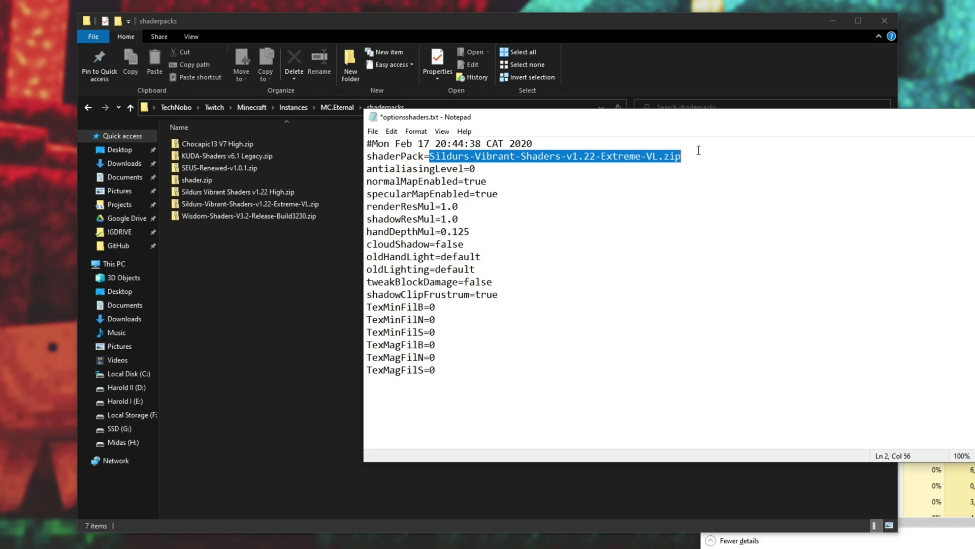
left_click(302, 196)
left_click(264, 194)
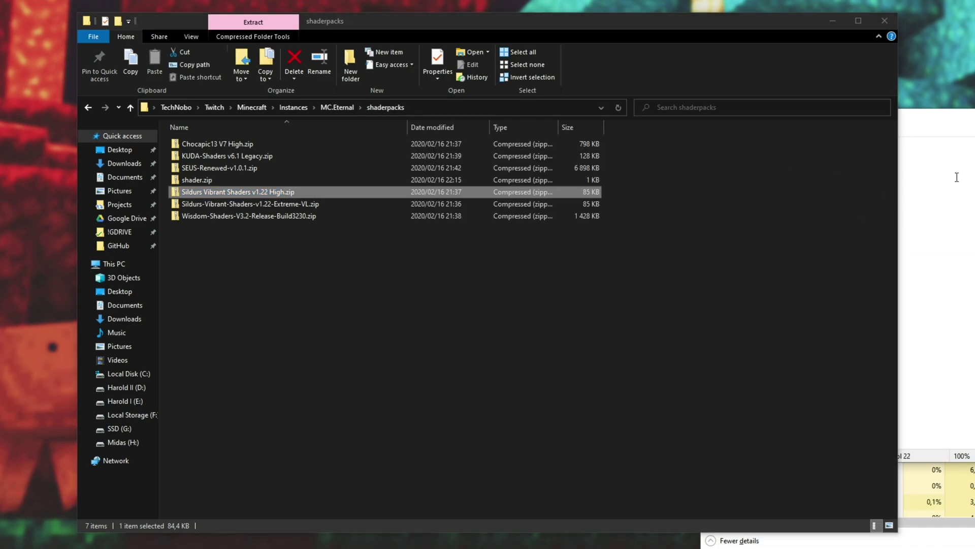
left_click(240, 204)
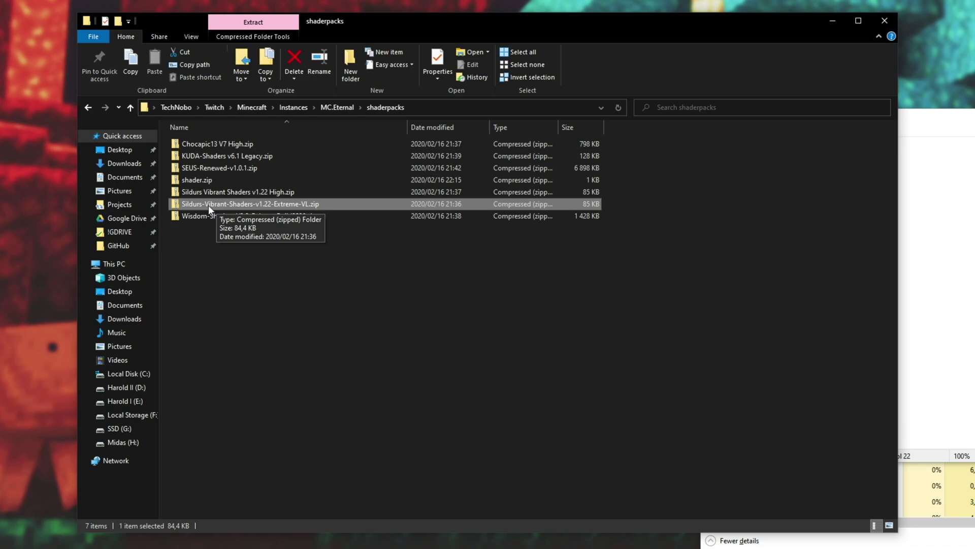
left_click(925, 206)
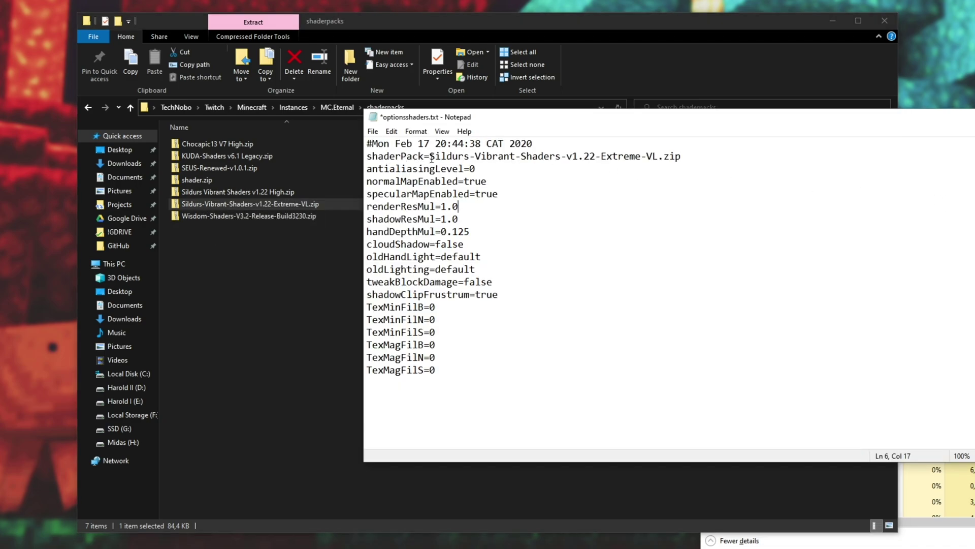
Step: Recheck the shaderPack file name and save optionsshaders.txt
left_click_drag(431, 158, 663, 158)
key("End")
left_click_drag(730, 130, 716, 144)
key("ctrl+s")
Step: Close Notepad, save and launch the MC.Eternal installation, then return to the MC.Eternal folder
key("alt+F4")
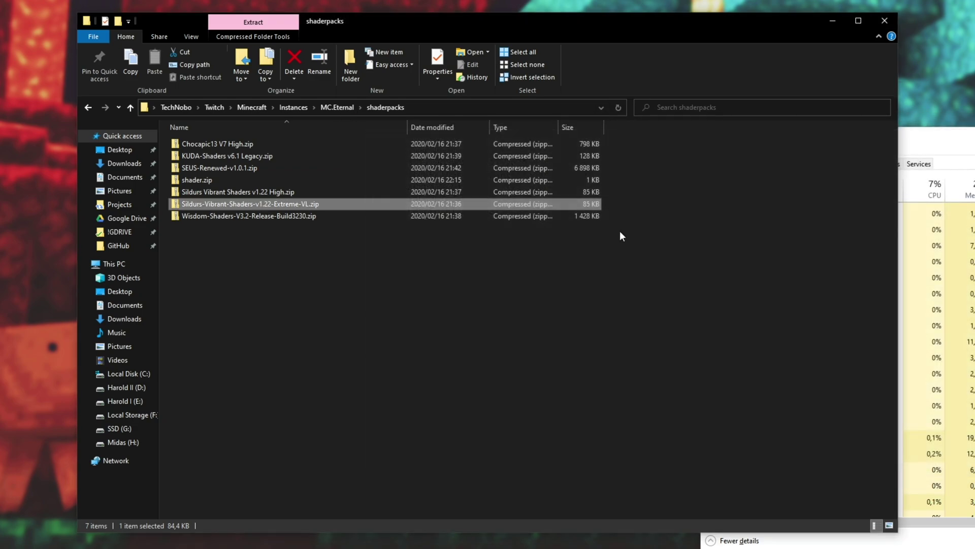
key("alt+Tab")
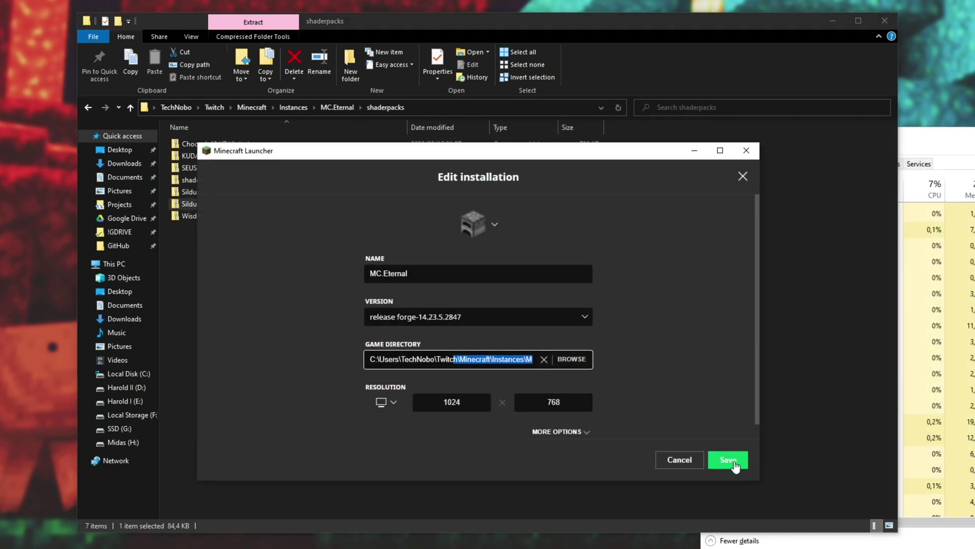
left_click(728, 460)
left_click(706, 260)
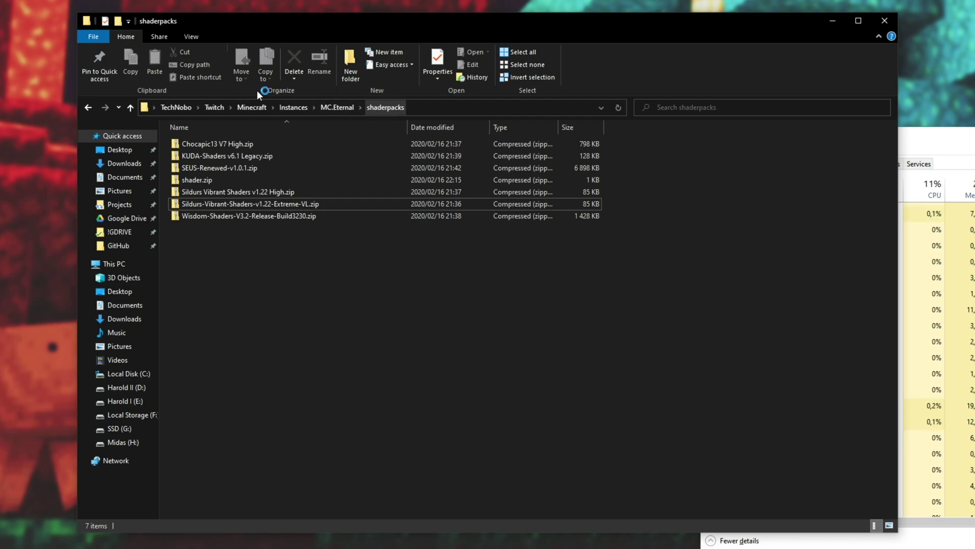
left_click(334, 109)
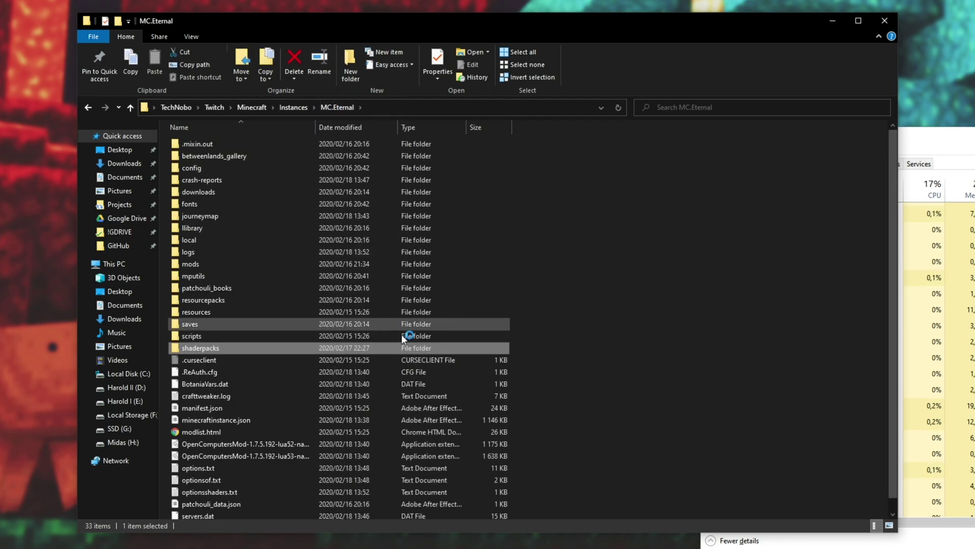
scroll(406, 348, "down", 1)
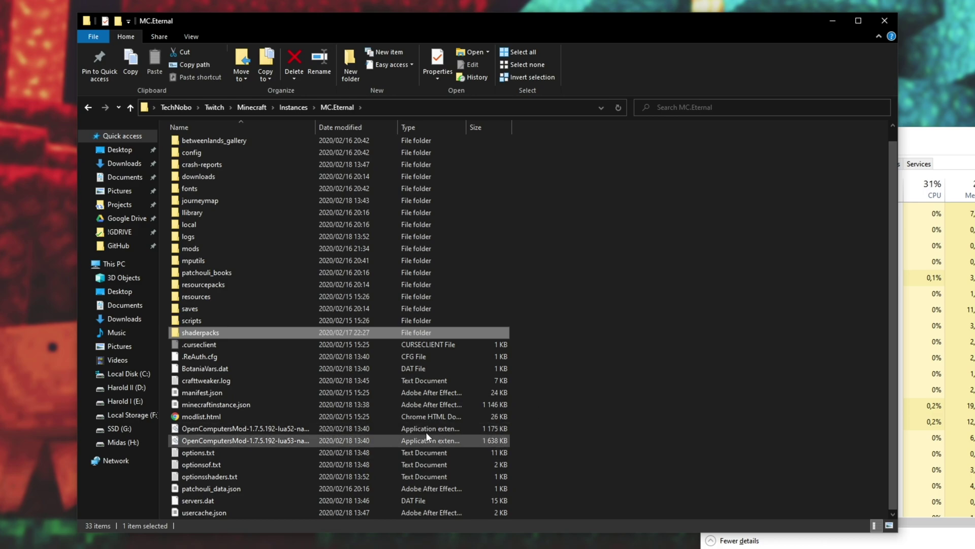
Step: Minimize File Explorer and Twitch so Minecraft's mod loading screen stays visible
left_click(832, 21)
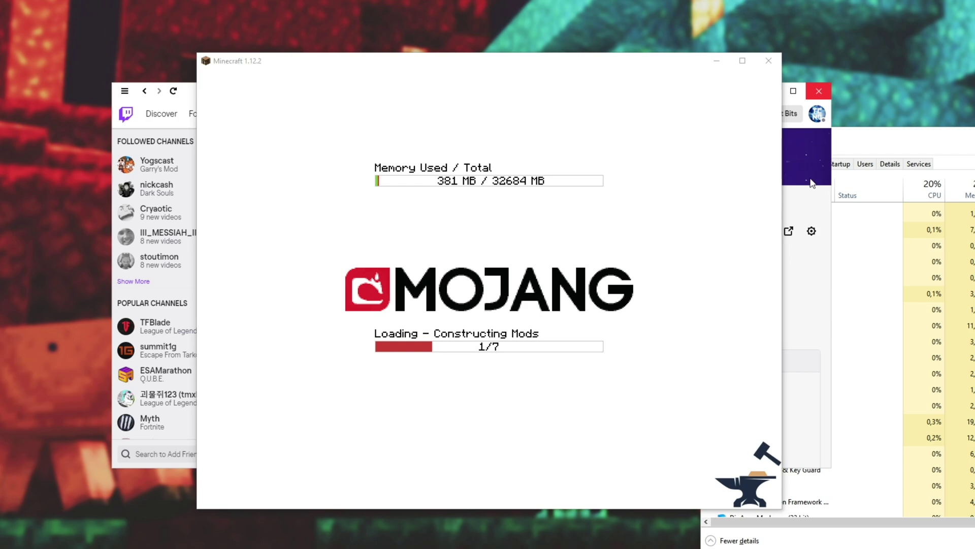
left_click(767, 91)
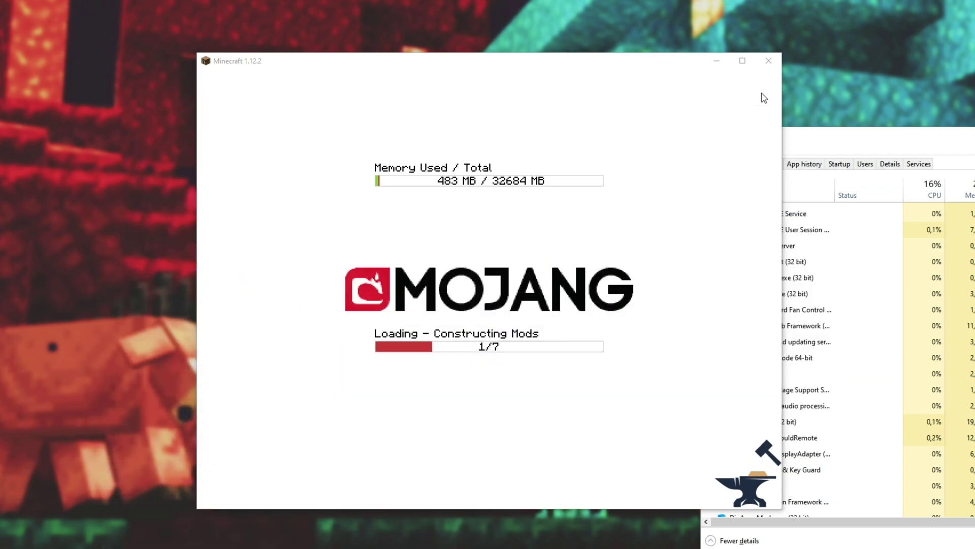